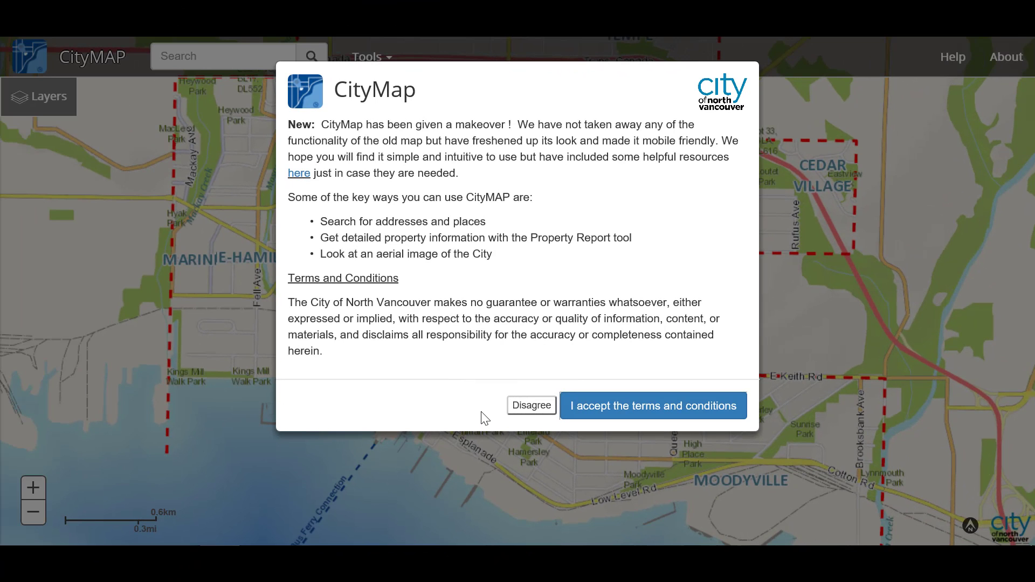
- Accept the CityMAP terms and search for the 141 W 14TH ST address
click(597, 415)
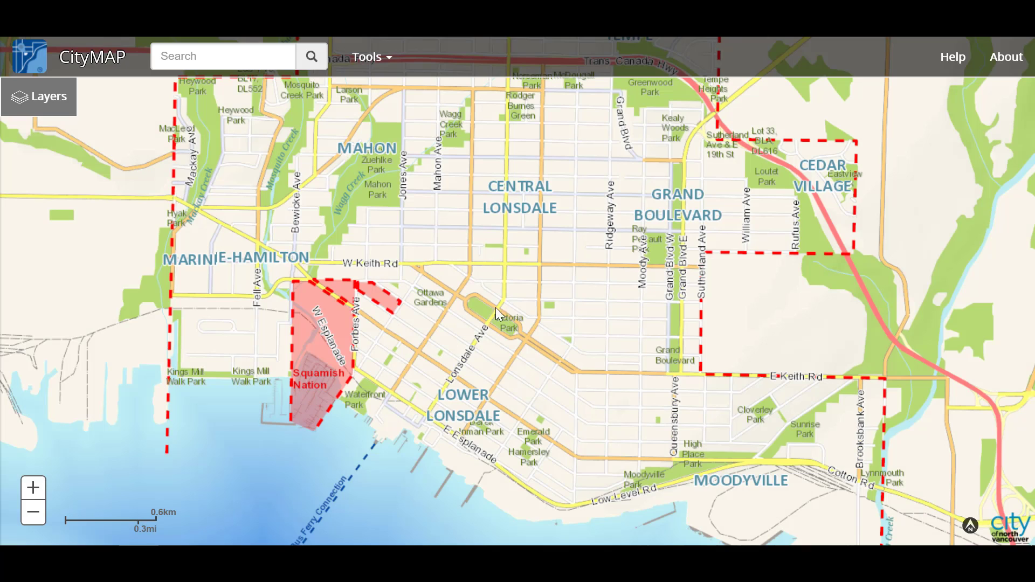
click(157, 55)
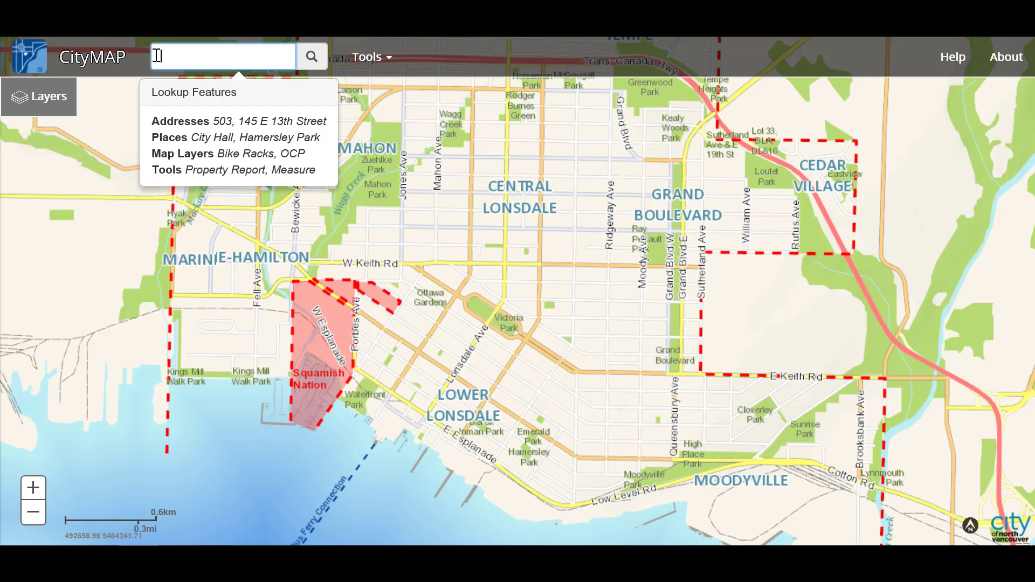
text(141 W 14th ST)
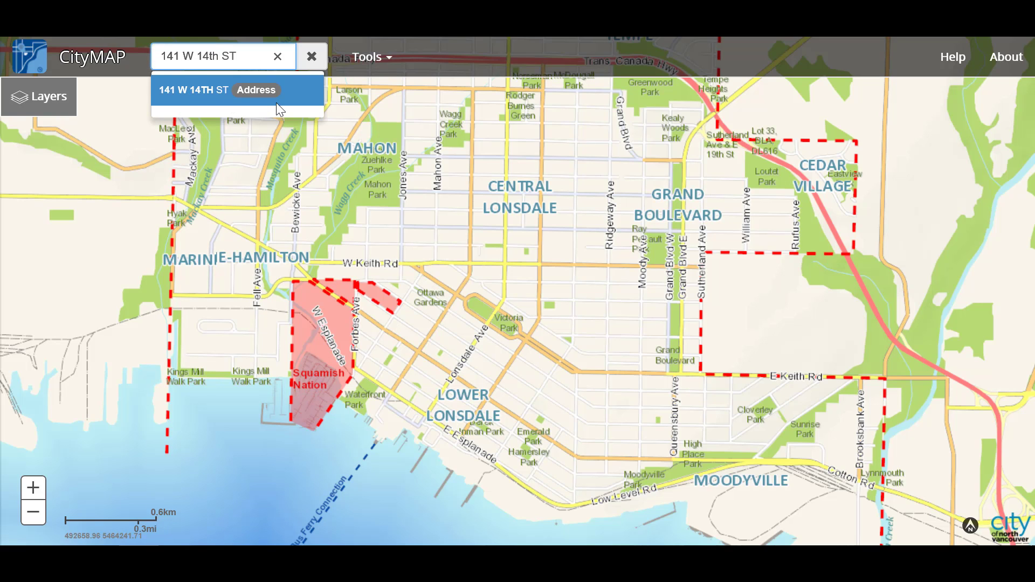
click(307, 101)
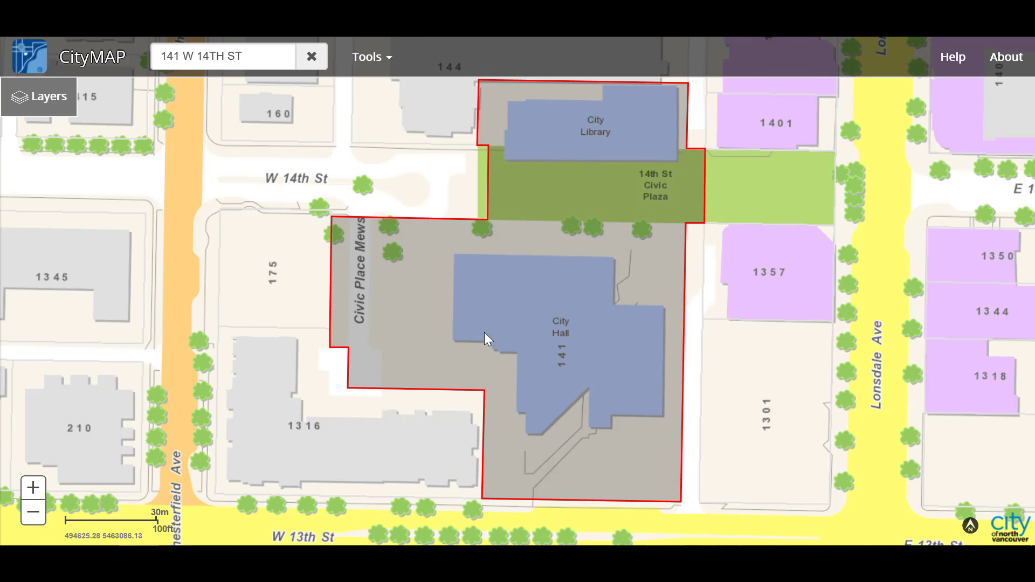
- Search 'City Hall' and zoom to its Building result, then reload CityMAP and re-accept the terms
click(263, 59)
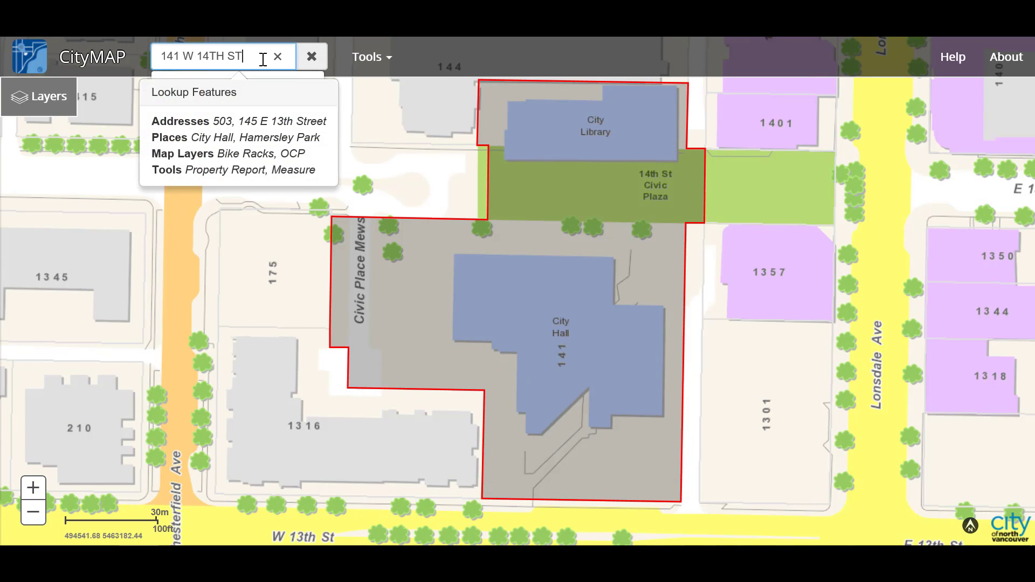
click(313, 58)
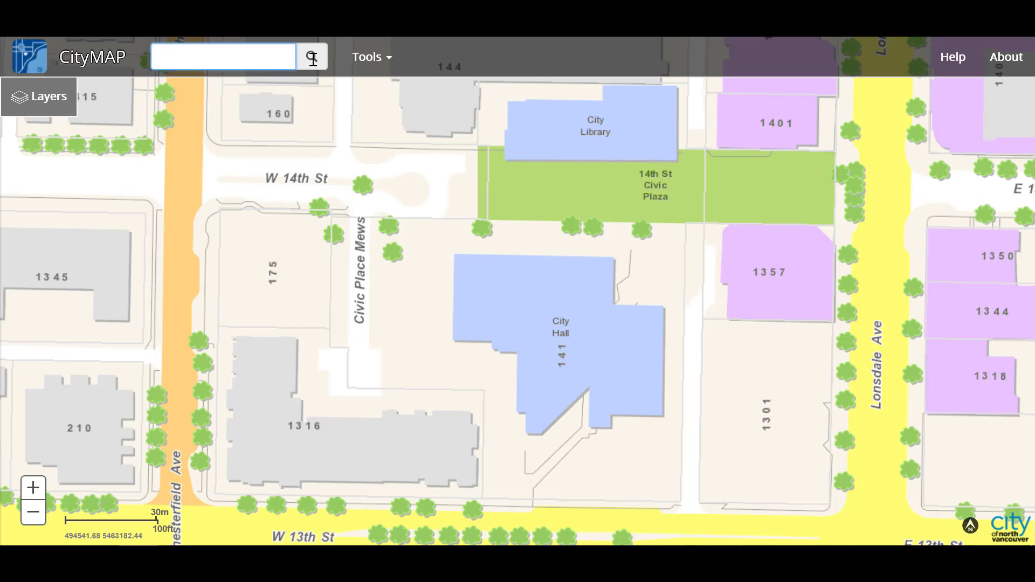
text(City Hall)
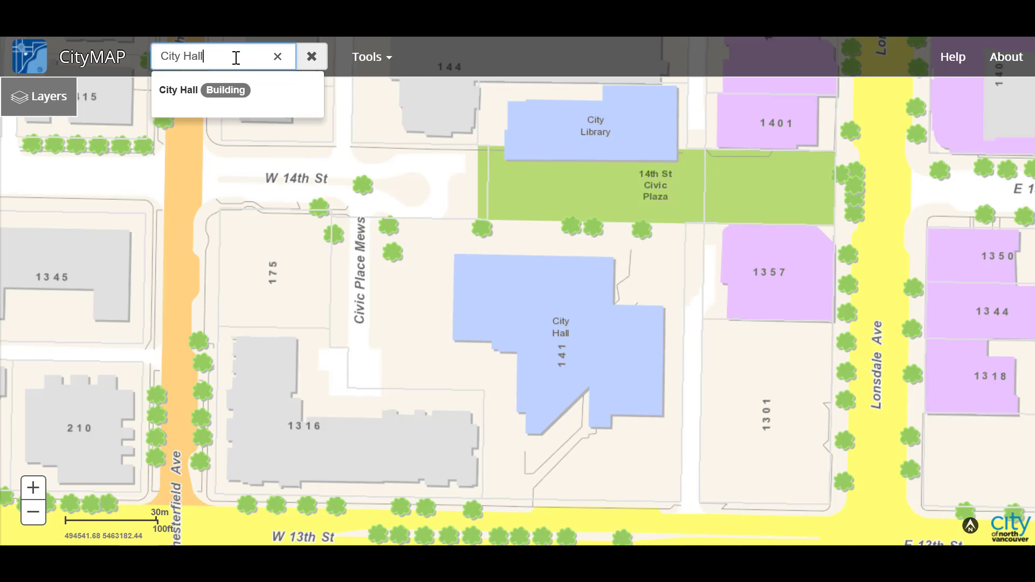
click(291, 102)
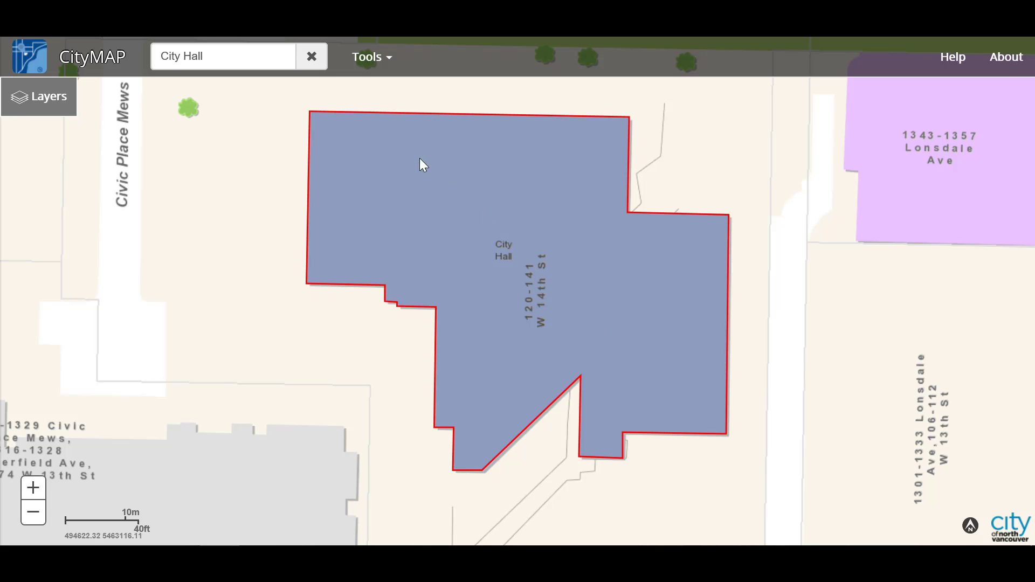
click(31, 66)
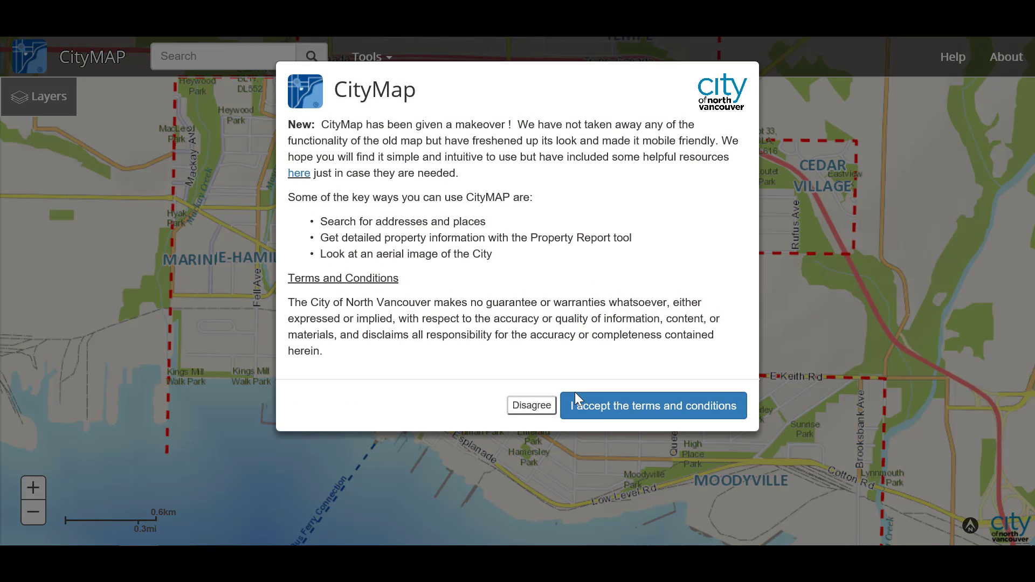
click(604, 407)
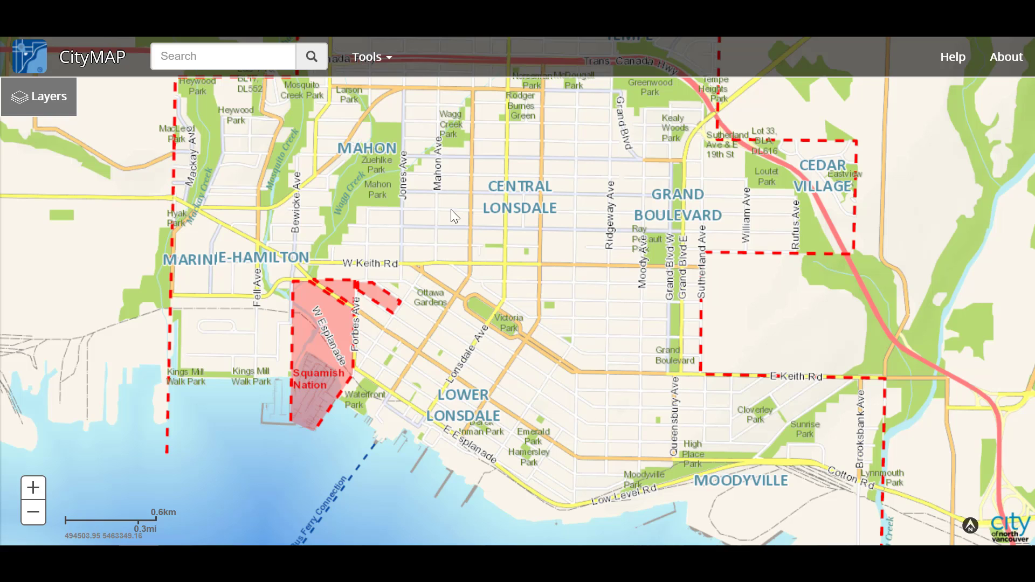
- Preview the 2016, 2014 and 2012 Aerial basemaps, then switch back to Colour Theme
click(52, 116)
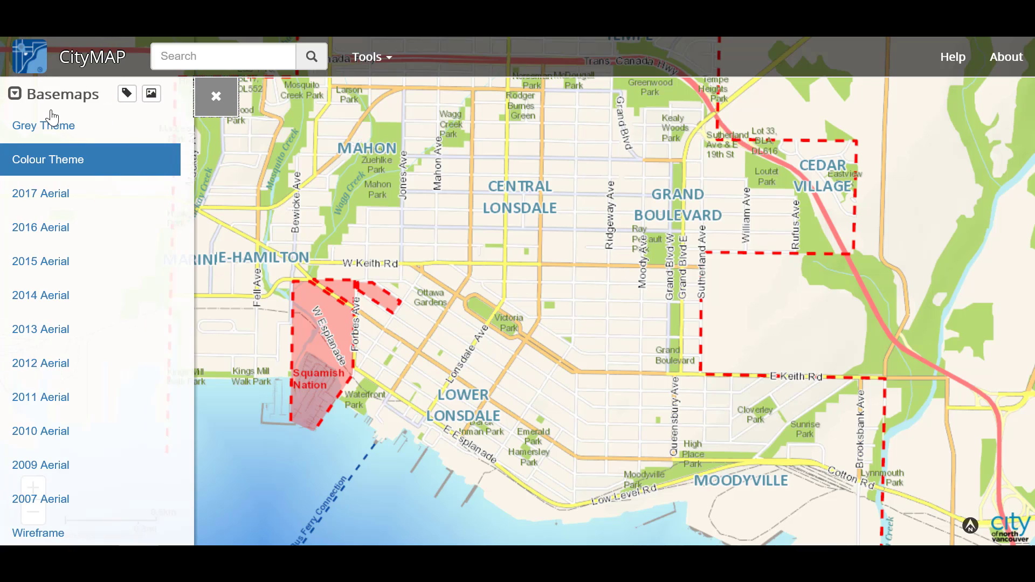
scroll(89, 259, down, 3)
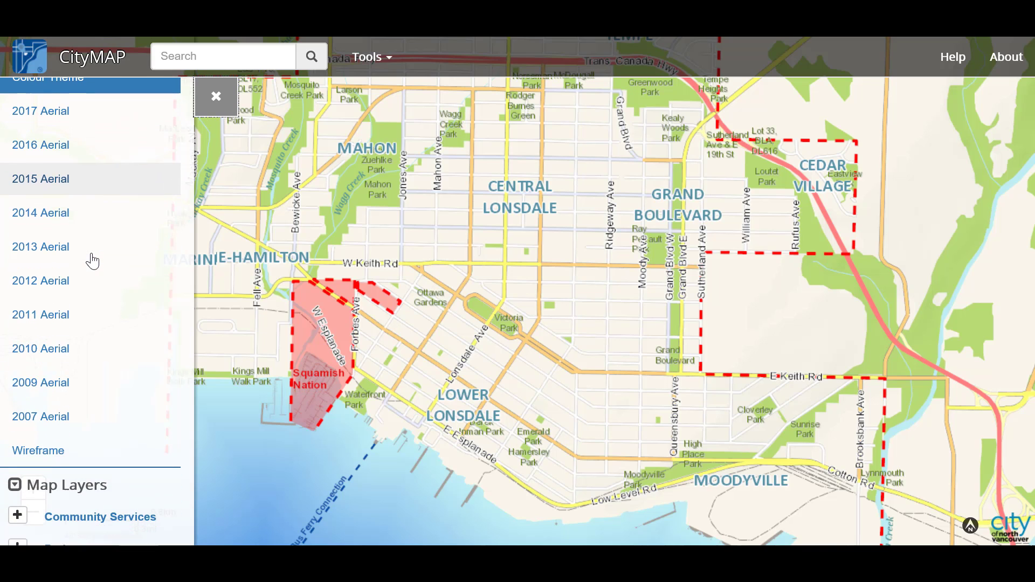
scroll(91, 261, down, 4)
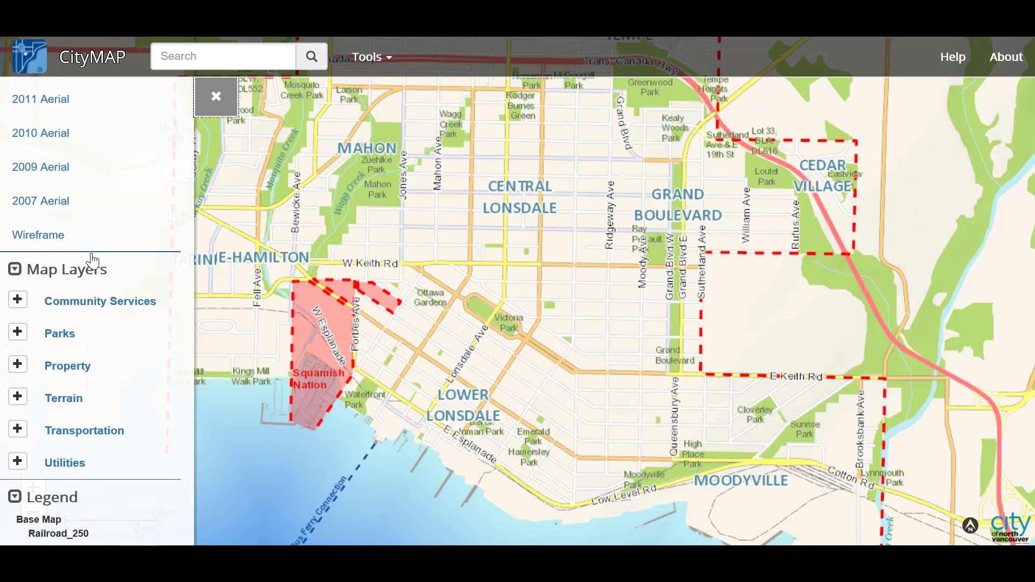
scroll(92, 260, down, 1)
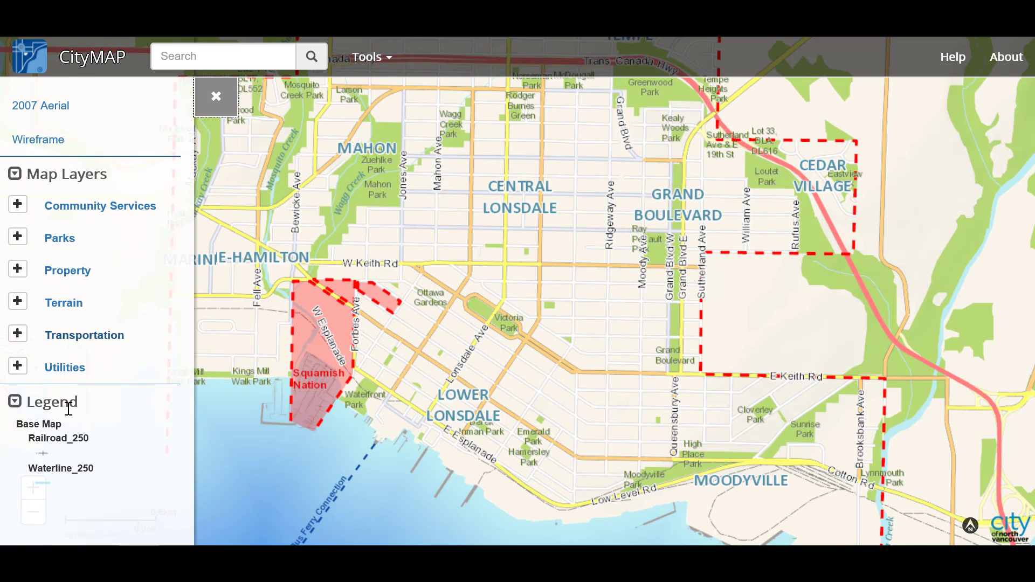
scroll(69, 423, up, 7)
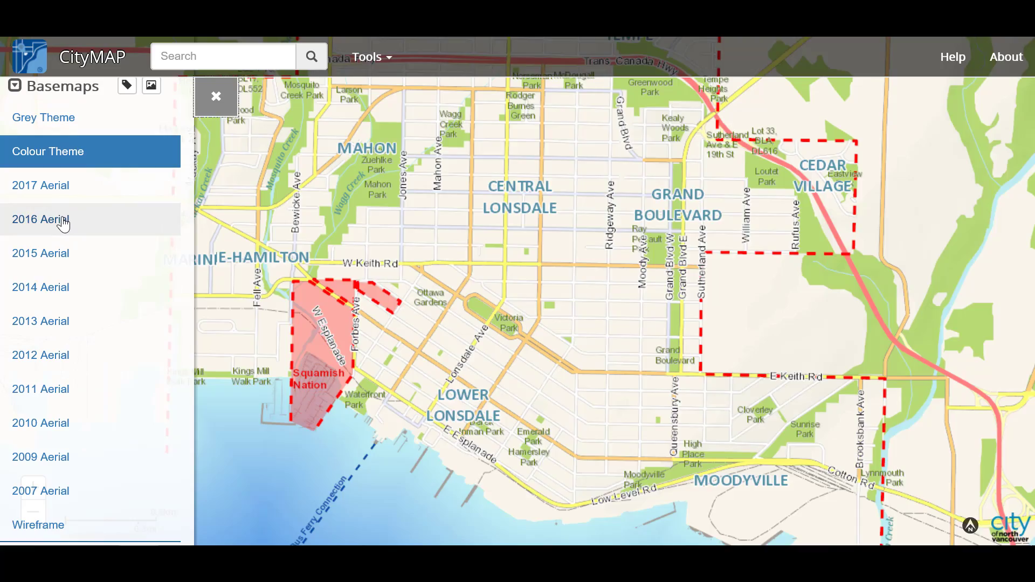
click(63, 220)
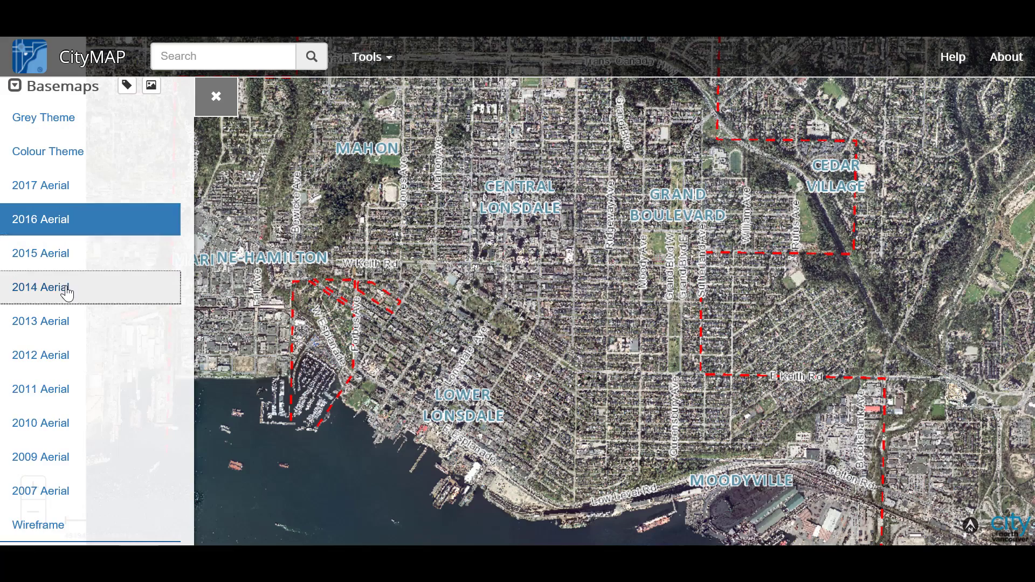
click(67, 291)
click(66, 364)
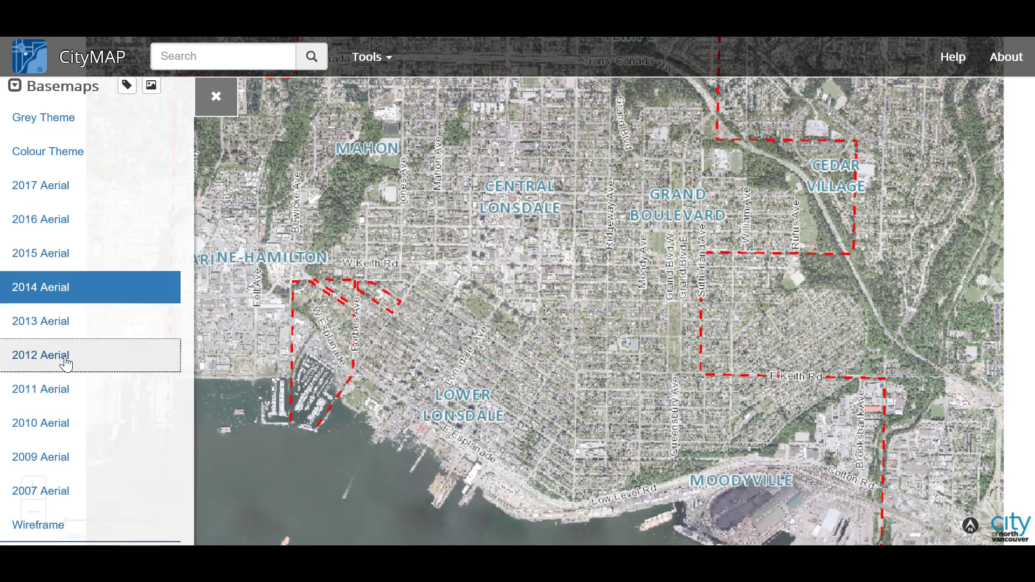
click(63, 220)
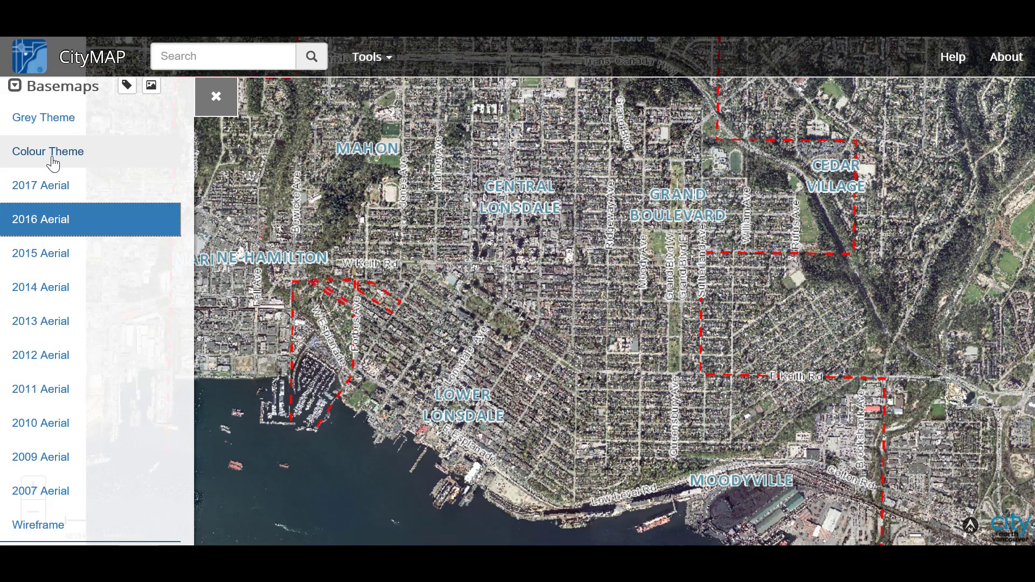
click(97, 164)
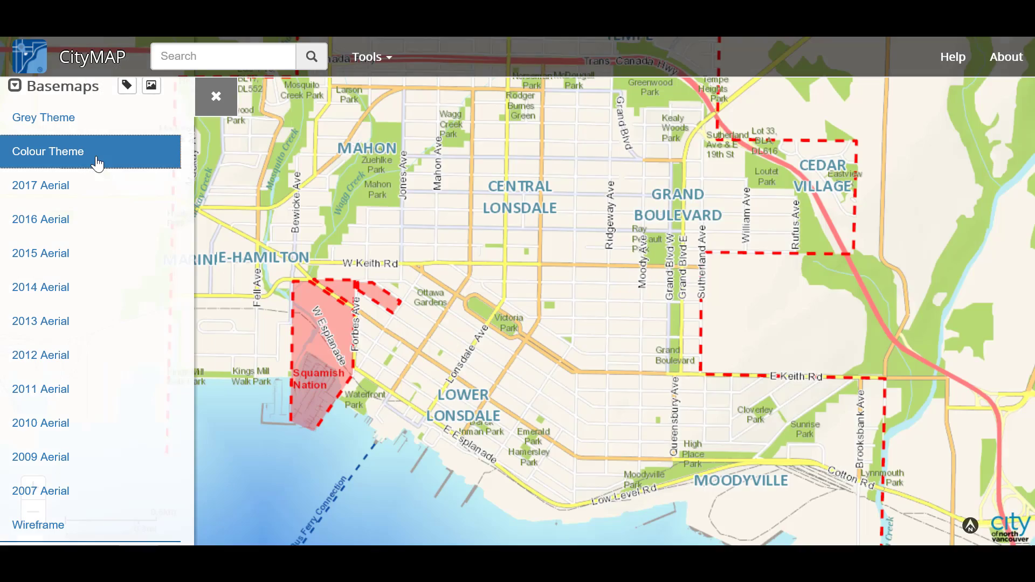
scroll(114, 302, down, 4)
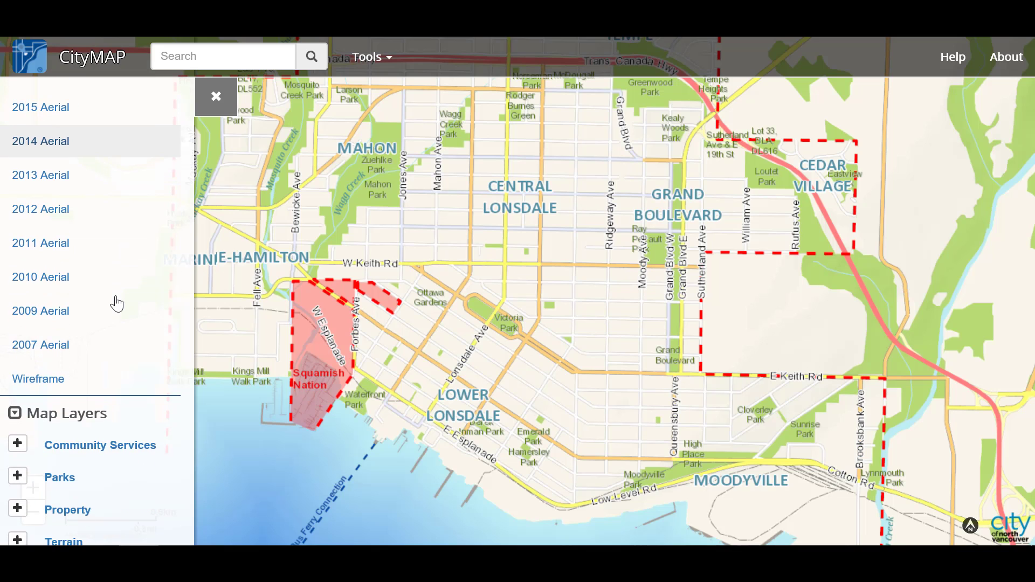
- Expand Parks, show then hide Spirit Trail and Green Necklace, and collapse the Parks group
scroll(116, 303, down, 1)
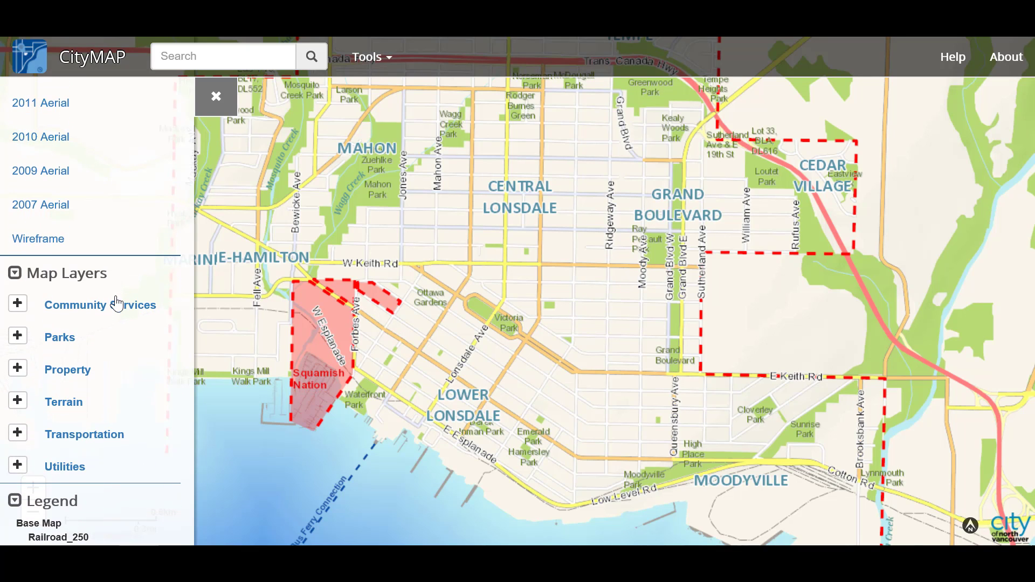
click(18, 340)
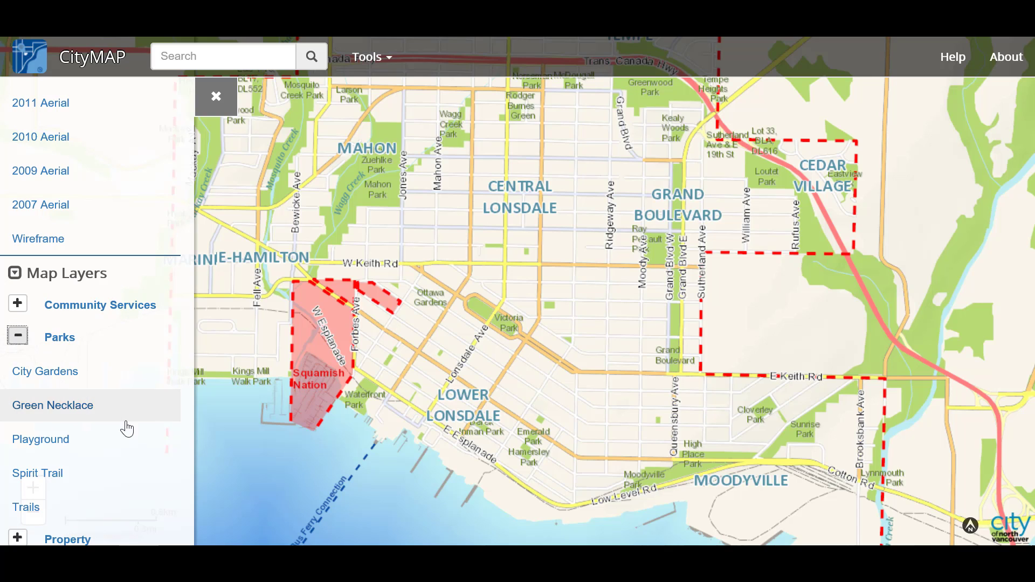
scroll(141, 448, down, 1)
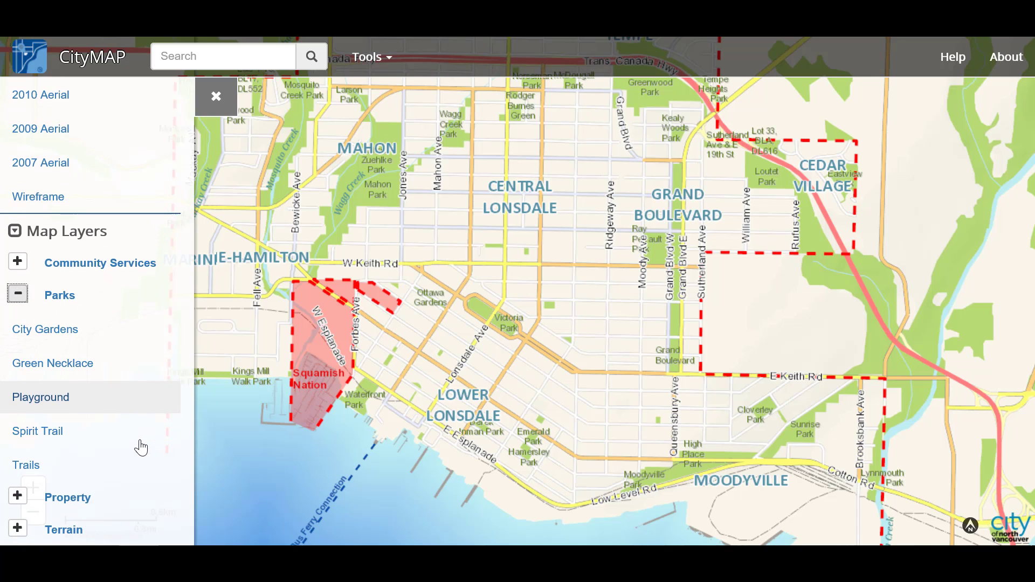
click(70, 434)
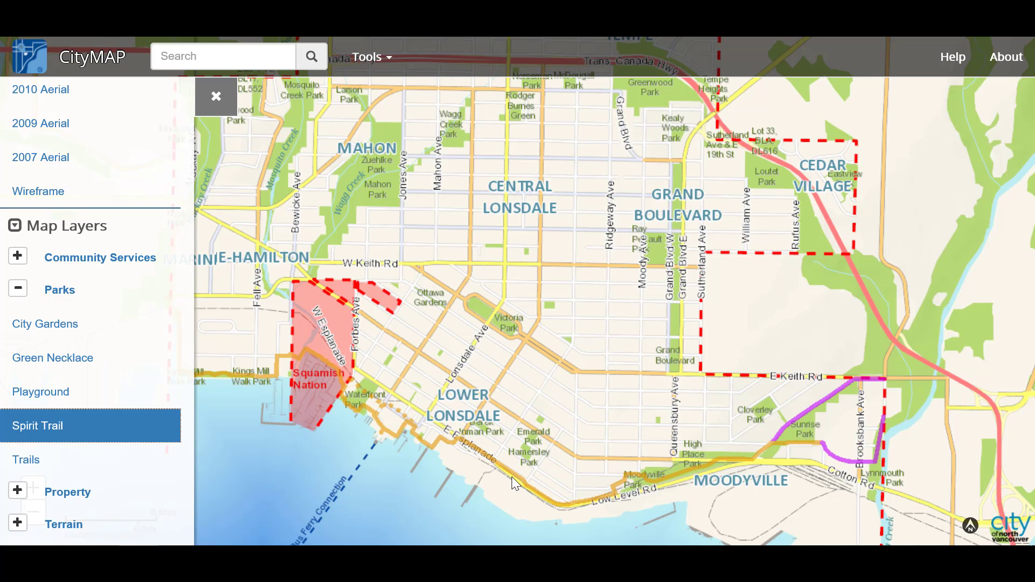
click(93, 434)
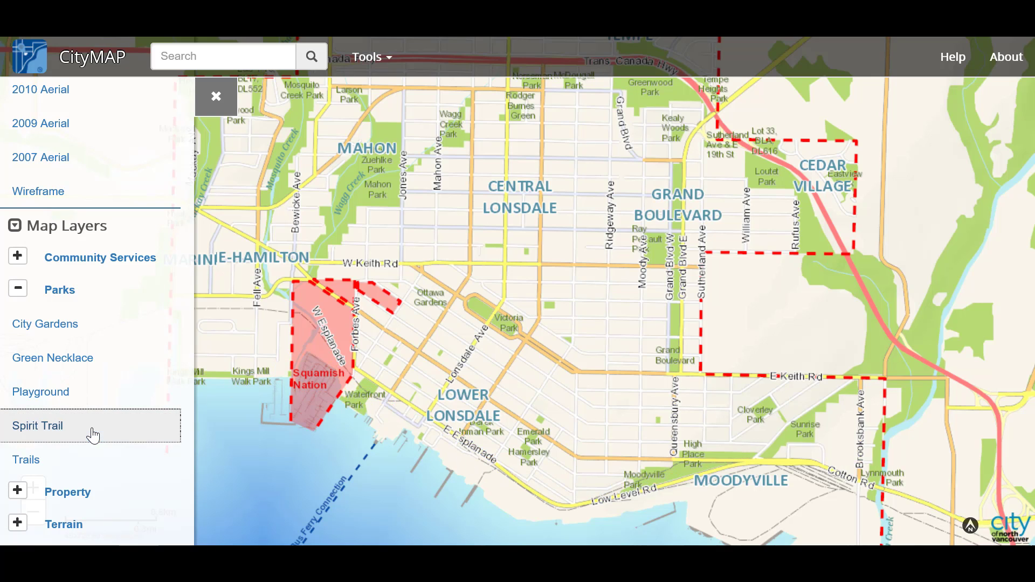
click(110, 360)
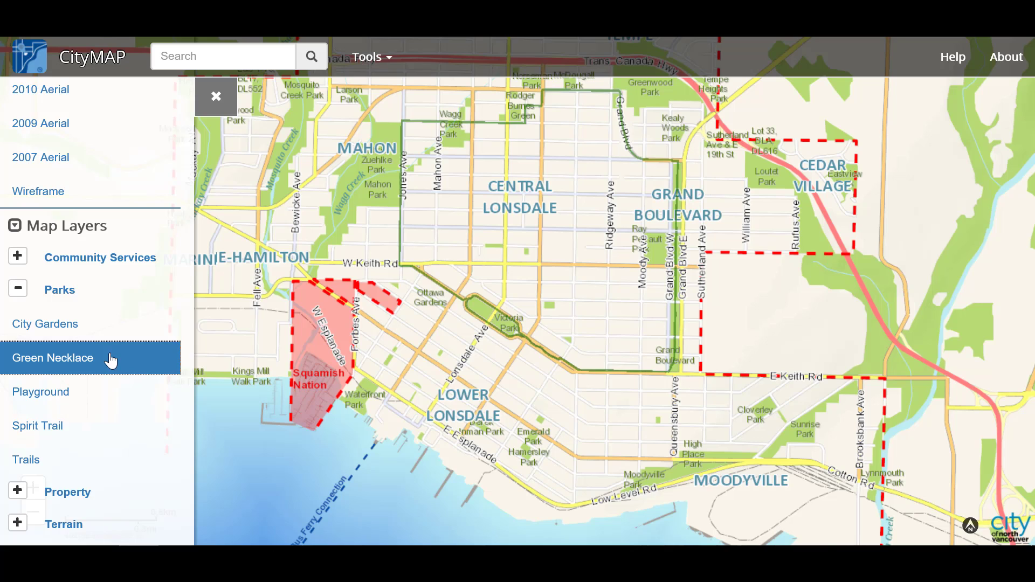
click(110, 360)
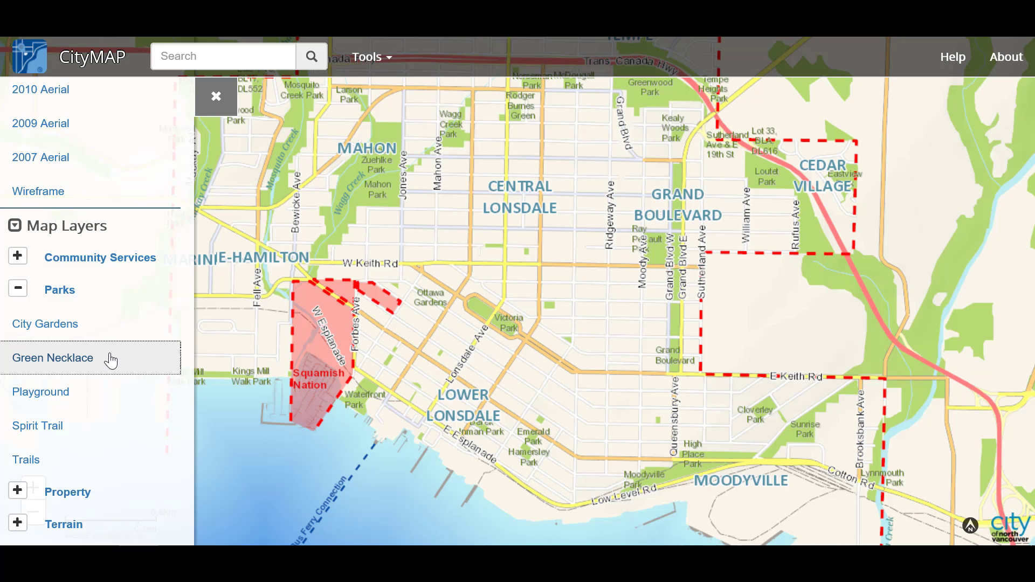
click(18, 290)
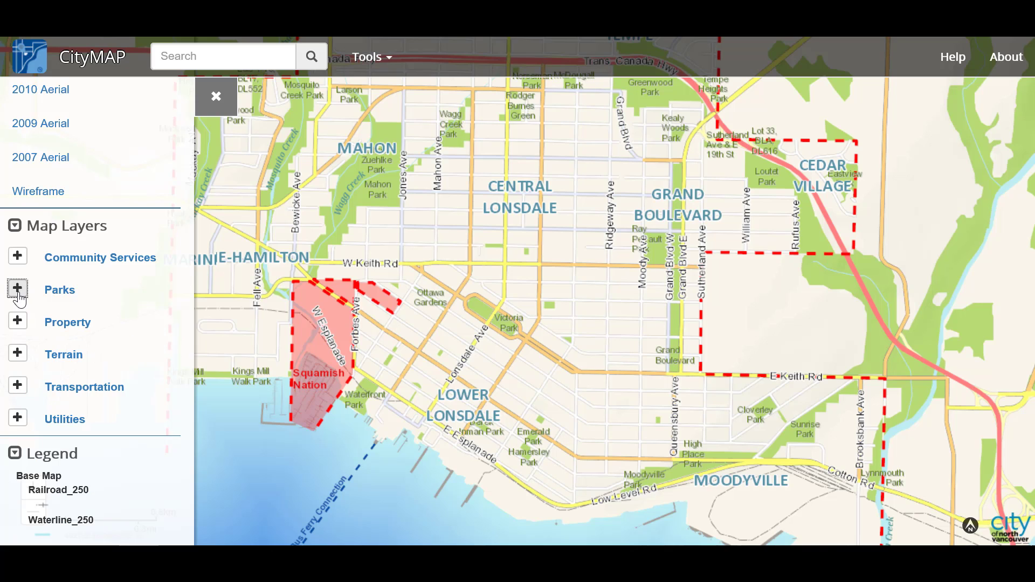
- Close the layers panel, zoom in two levels, and centre City Hall and Lions Gate Hospital
click(215, 103)
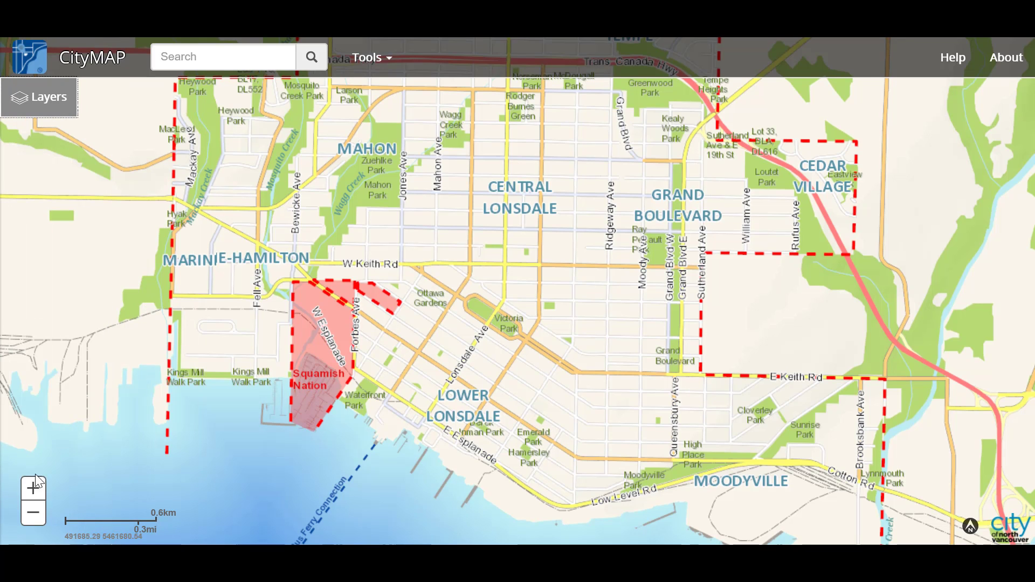
click(33, 488)
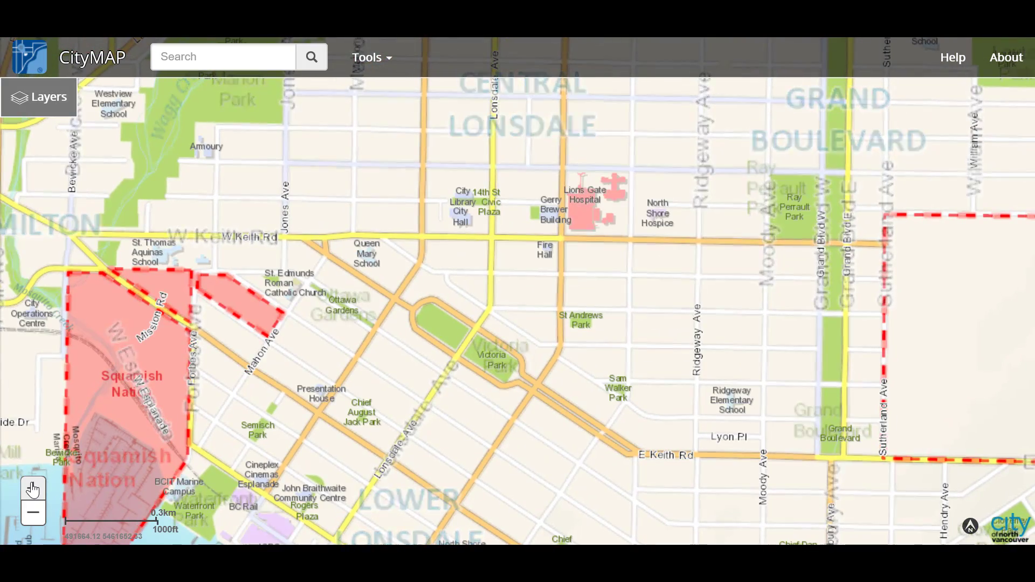
click(32, 488)
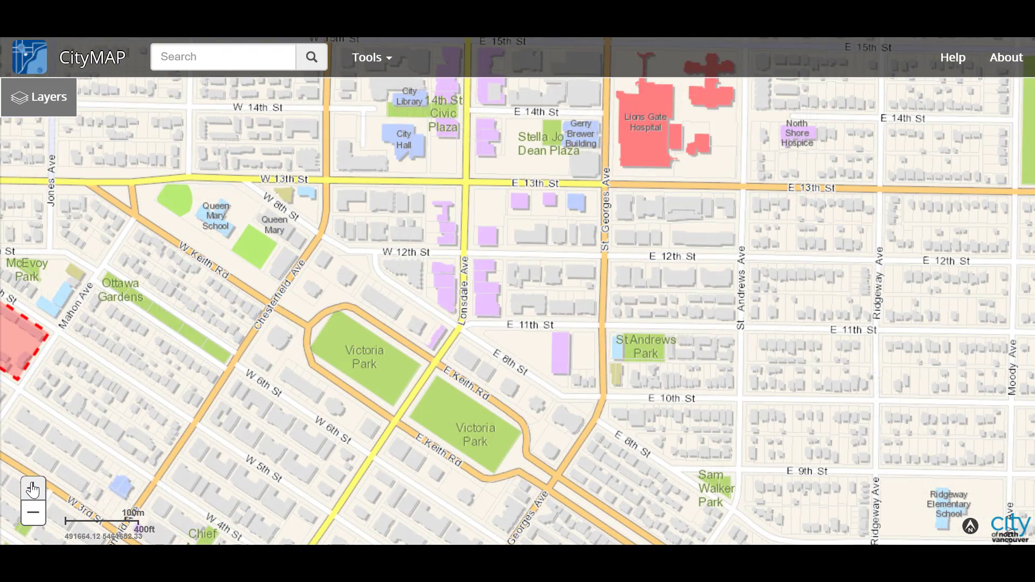
drag(356, 147, 436, 282)
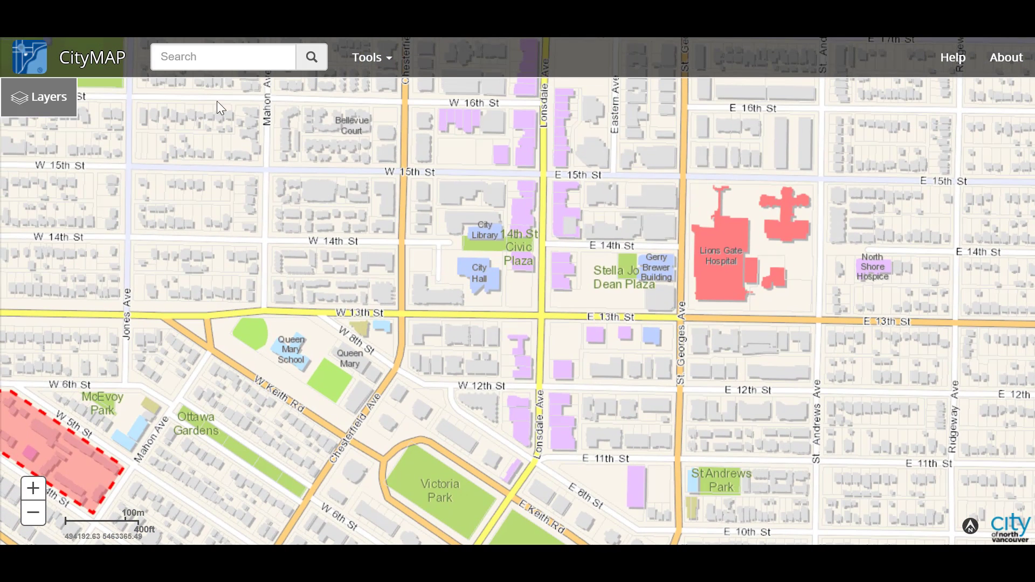
- Open the Property Report for the City Hall parcel, view its Tax Info, then close it
click(390, 69)
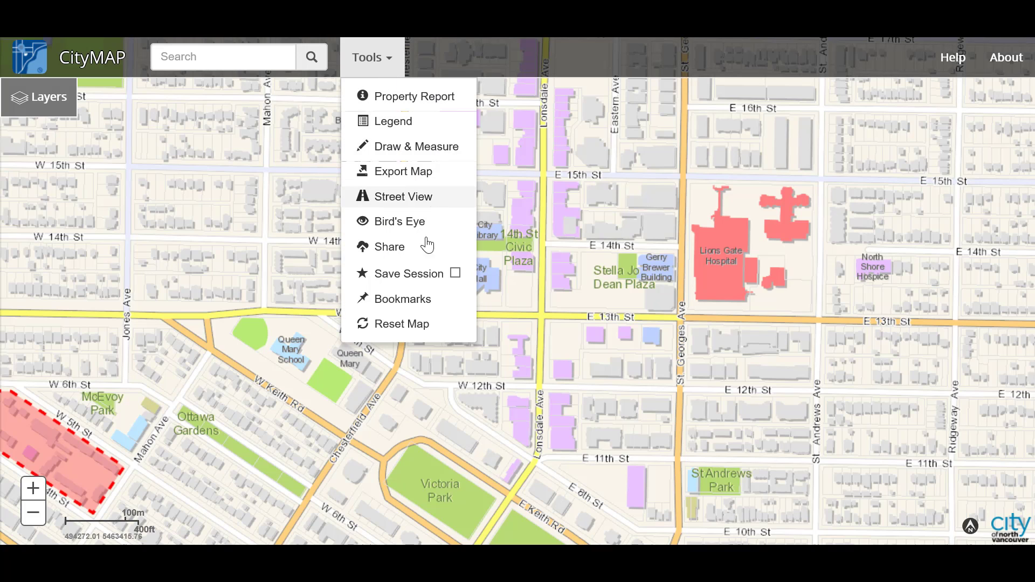
click(459, 100)
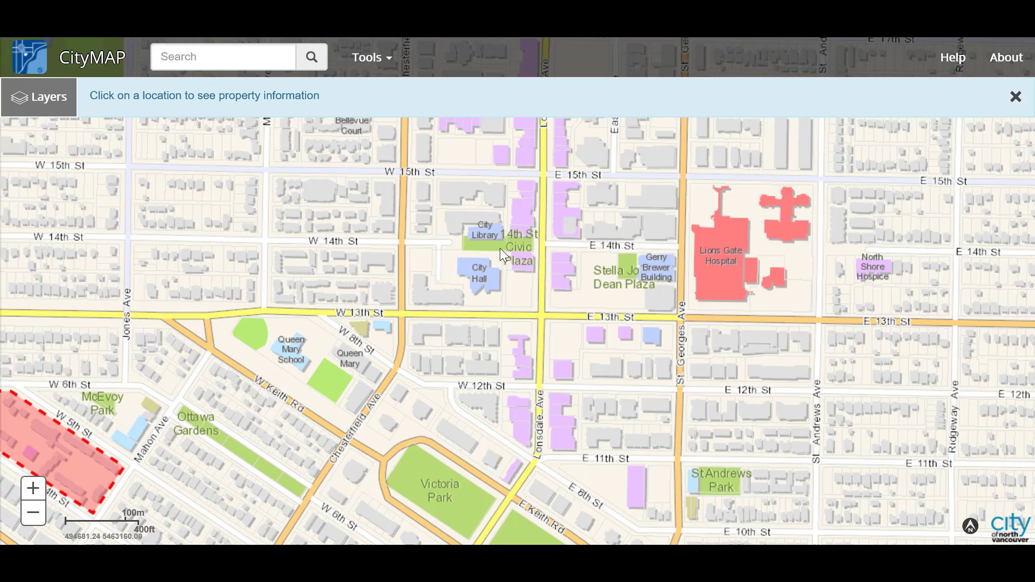
click(478, 282)
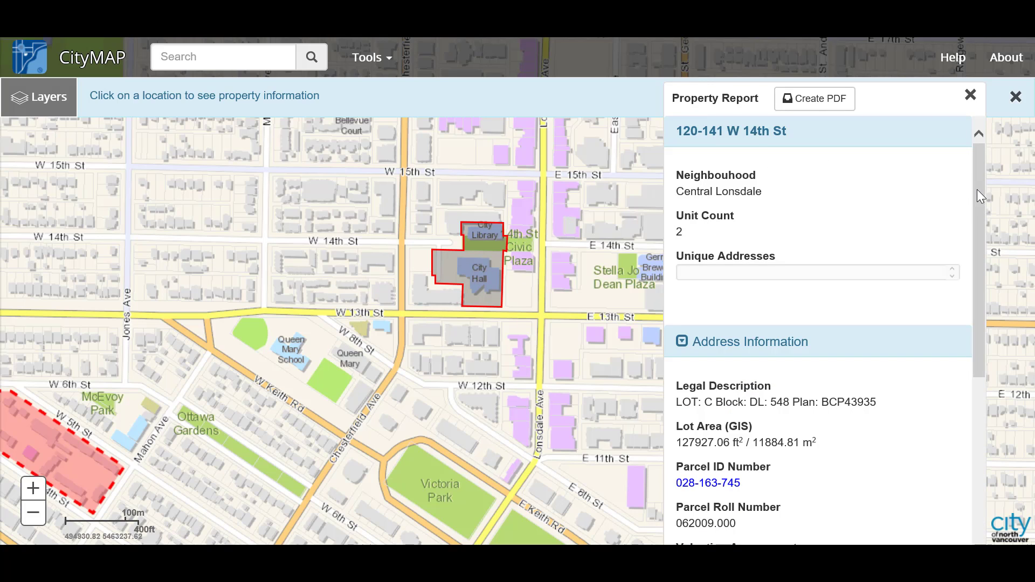
drag(979, 190, 972, 276)
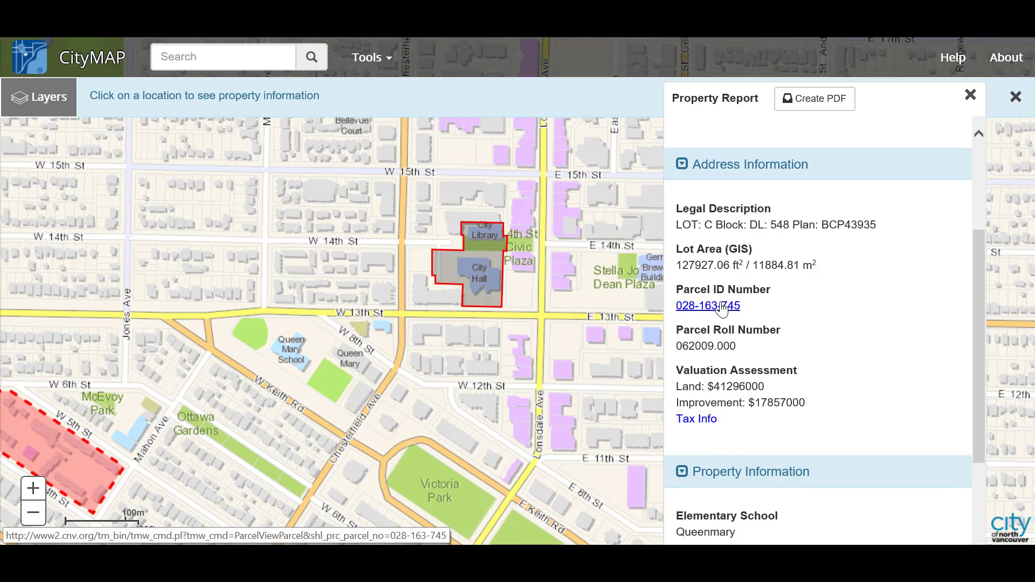
click(696, 420)
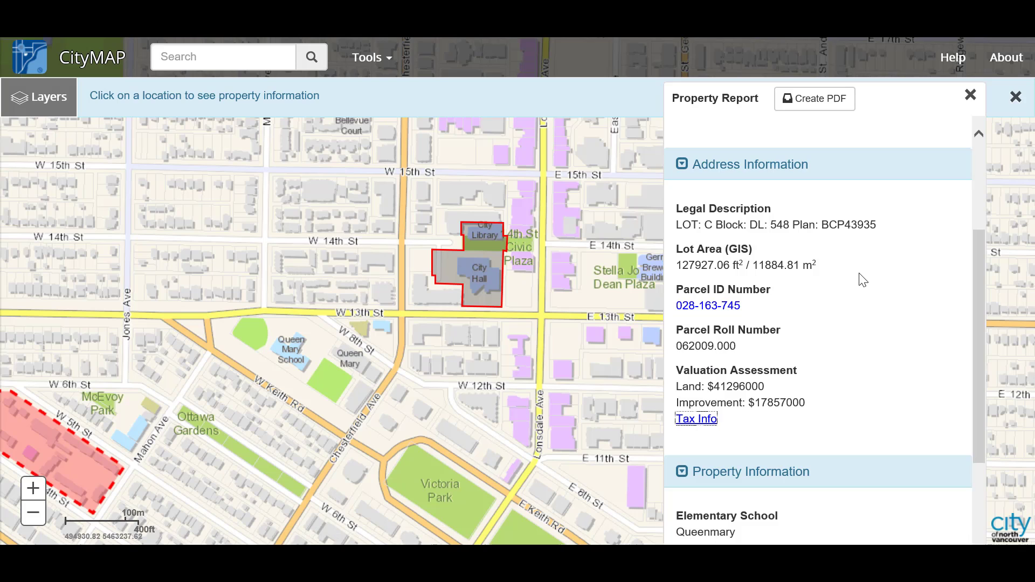
click(970, 97)
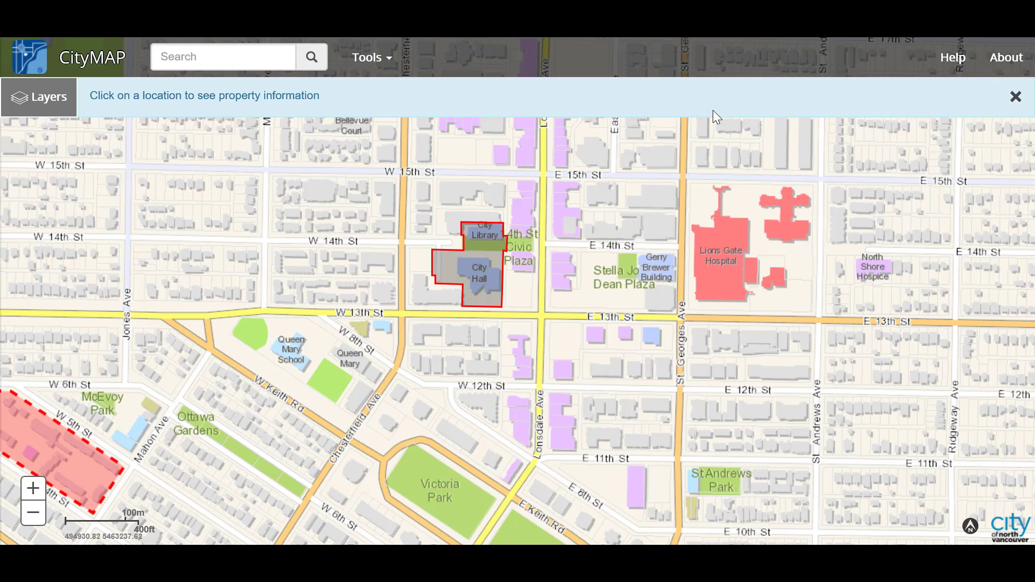
- View the Lions Gate Hospital property report, close it, and exit property lookup mode
click(719, 279)
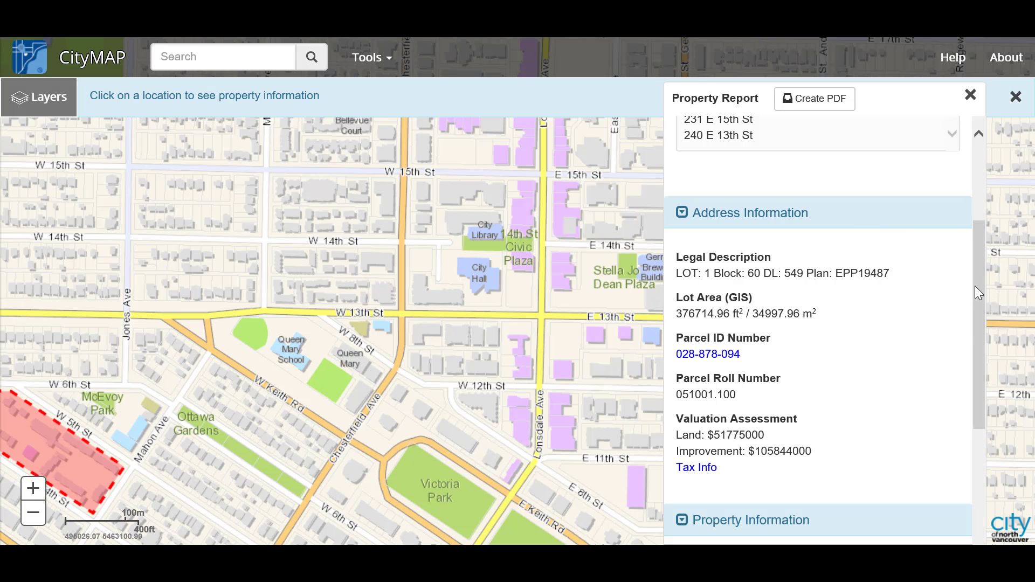
drag(981, 286, 982, 210)
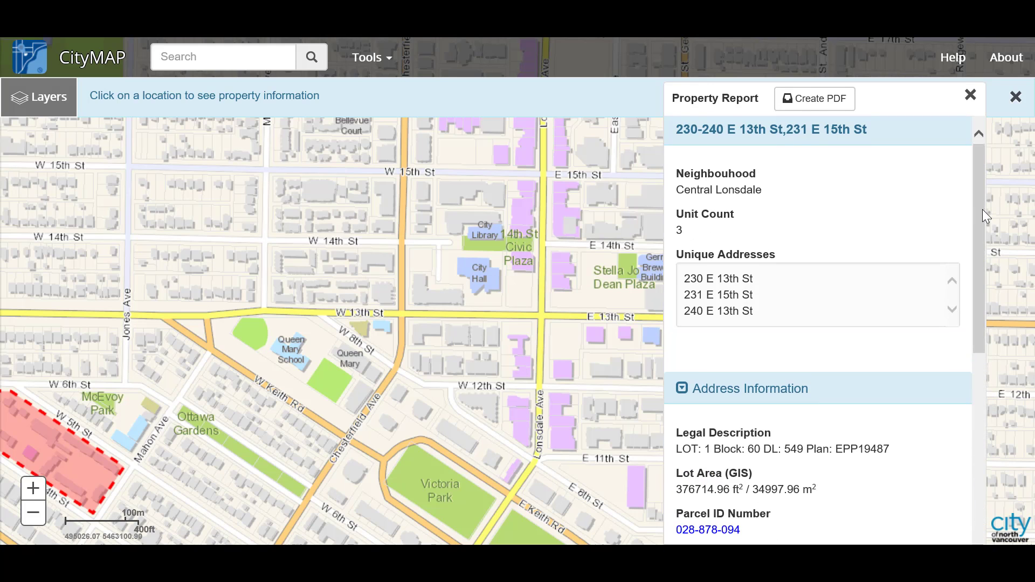
click(970, 97)
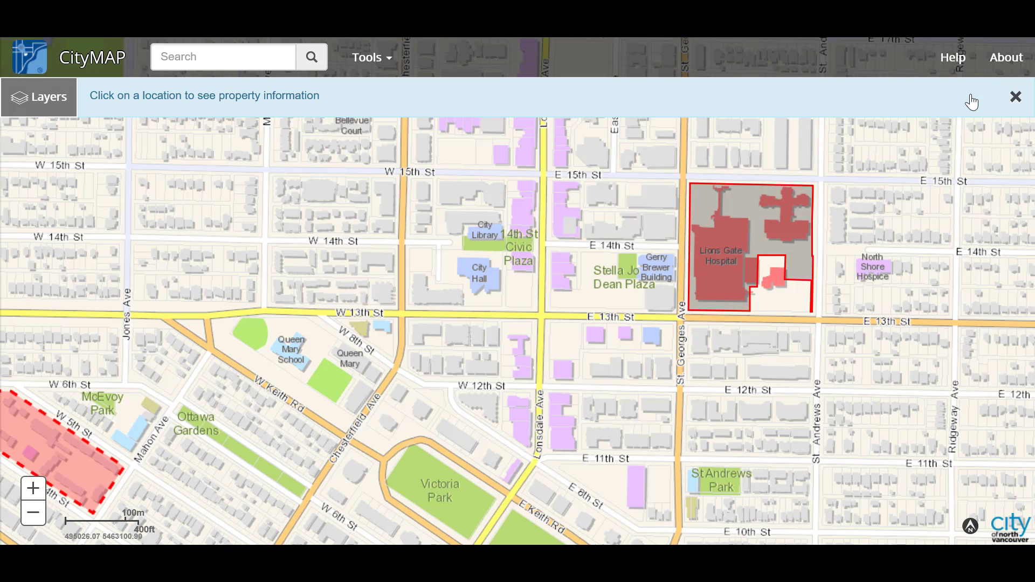
click(1016, 98)
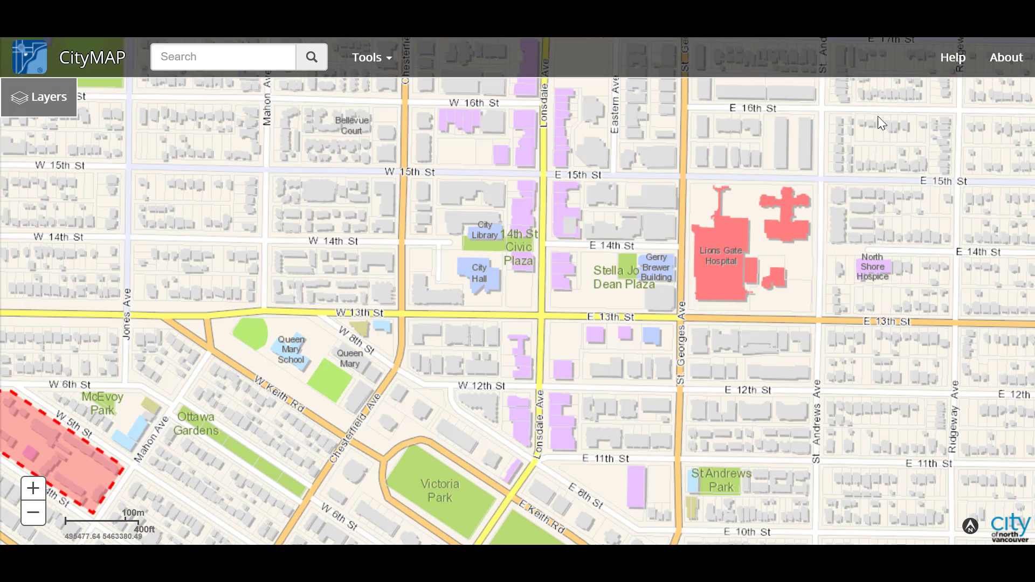
- Open Street View of City Hall from Tools, then close it and exit Street View mode
click(391, 68)
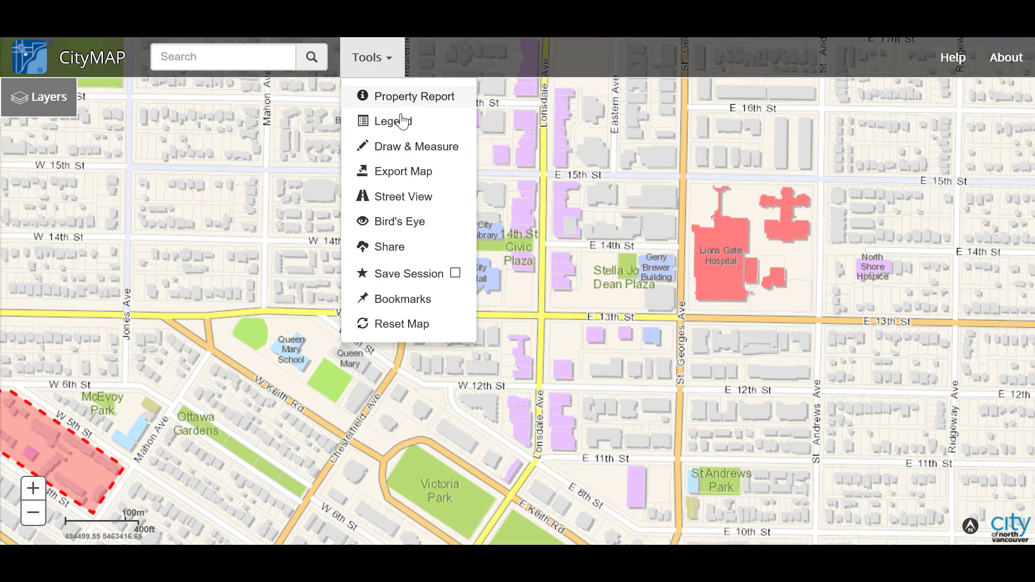
click(413, 201)
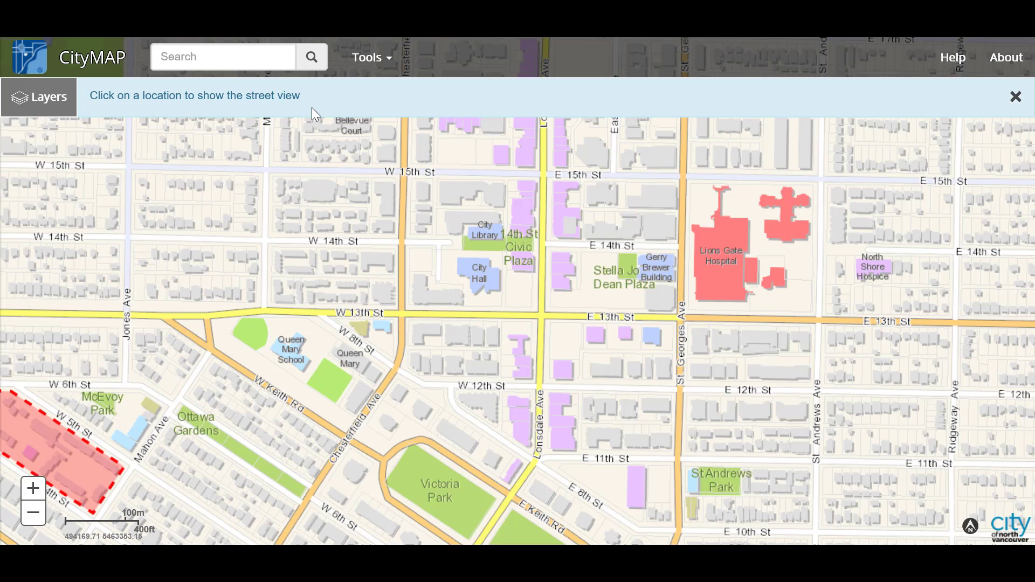
click(479, 283)
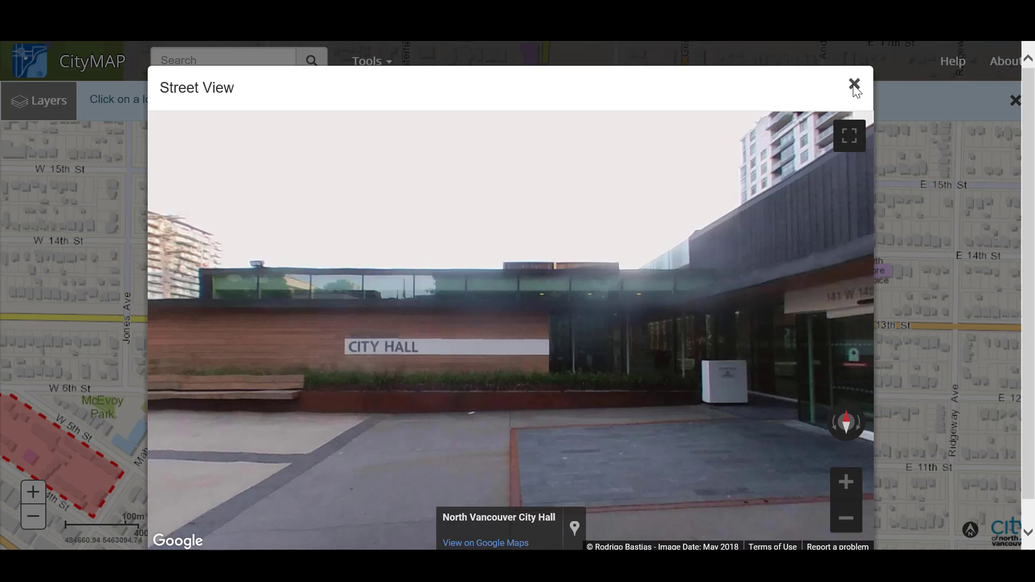
click(855, 87)
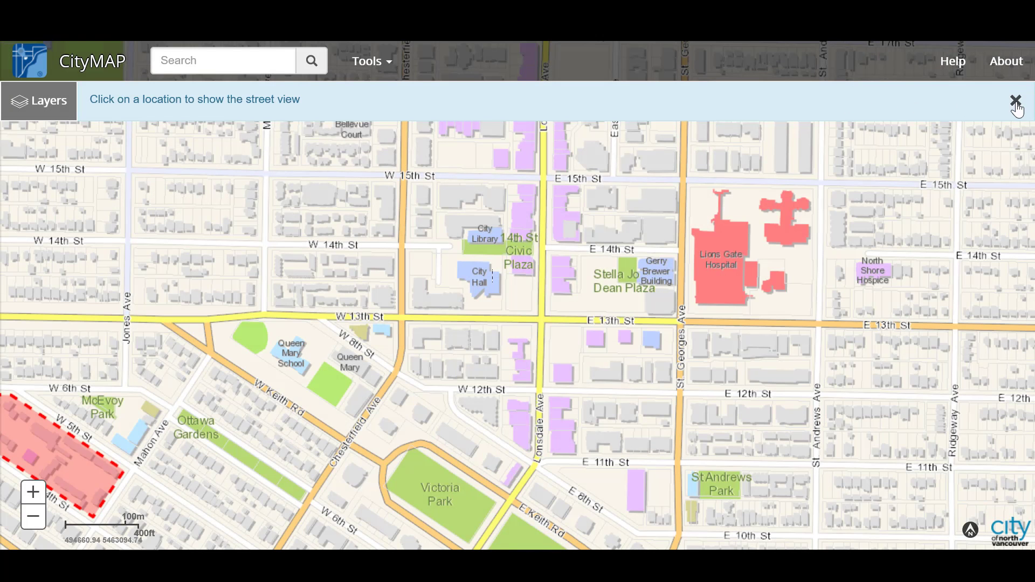
click(1016, 101)
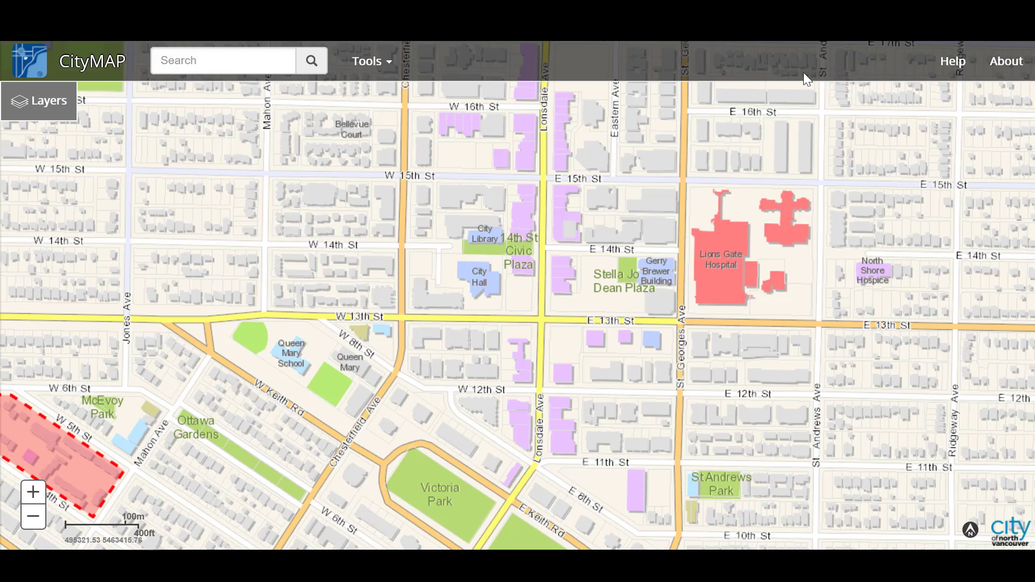
click(386, 67)
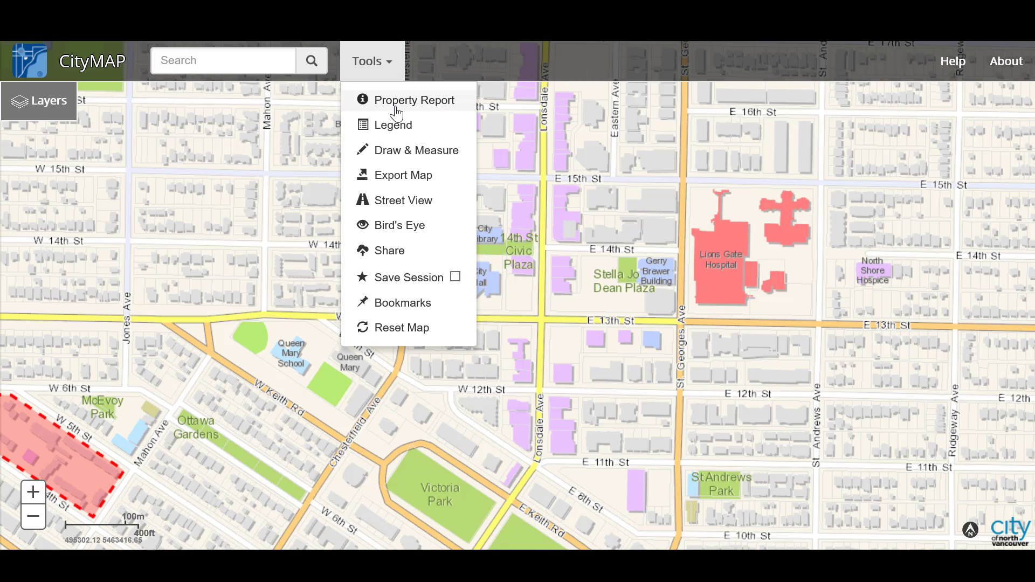
click(388, 63)
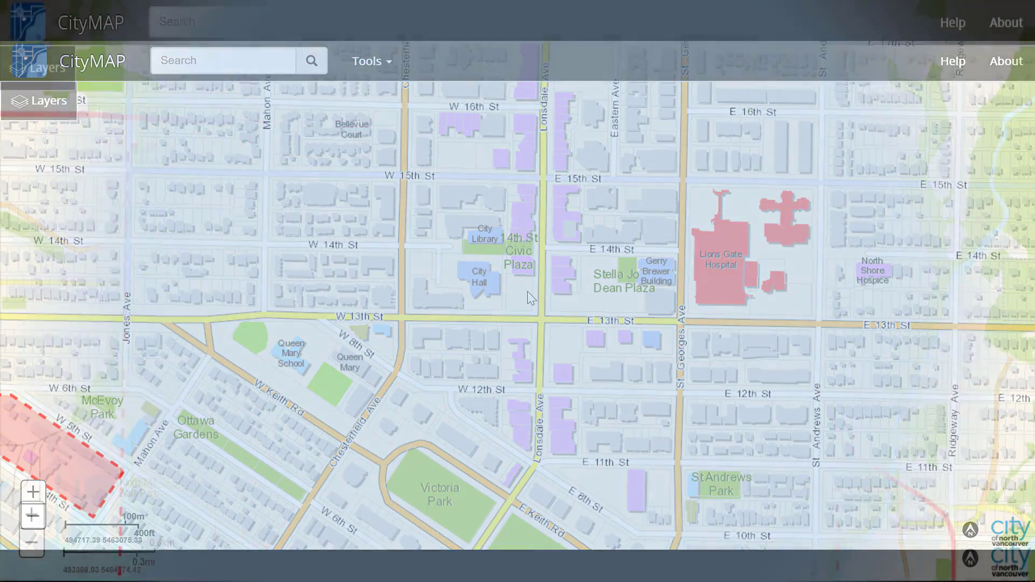